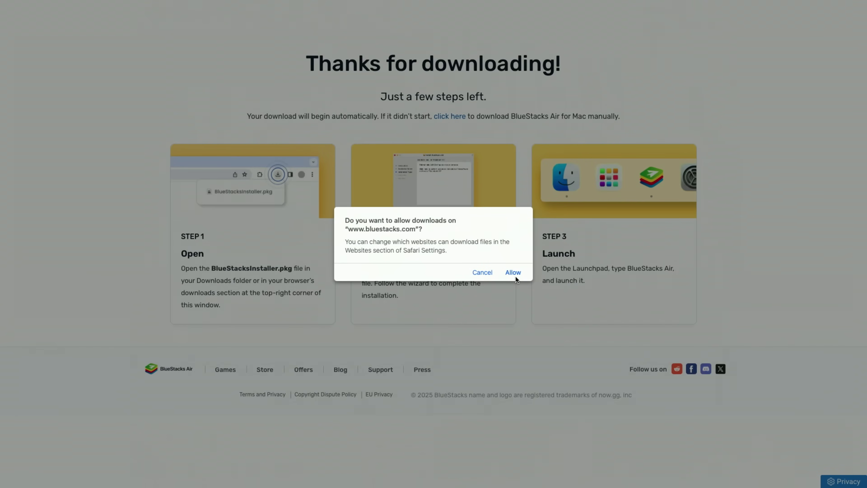
Allow downloads from bluestacks.com and reveal the BlueStacks installer .pkg in the Downloads folder
{"action": "left_click", "coordinate": [514, 273]}
{"action": "mouse_move", "coordinate": [753, 20]}
{"action": "left_click", "coordinate": [679, 23]}
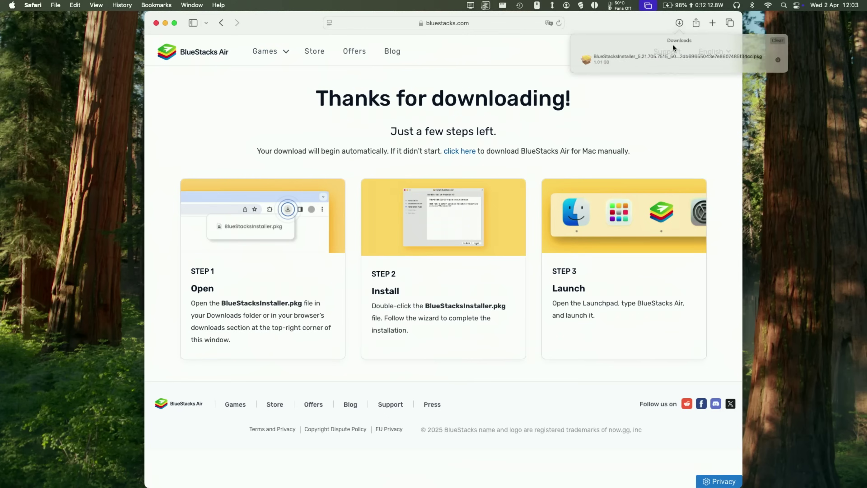
{"action": "left_click", "coordinate": [807, 67]}
{"action": "left_click", "coordinate": [802, 68]}
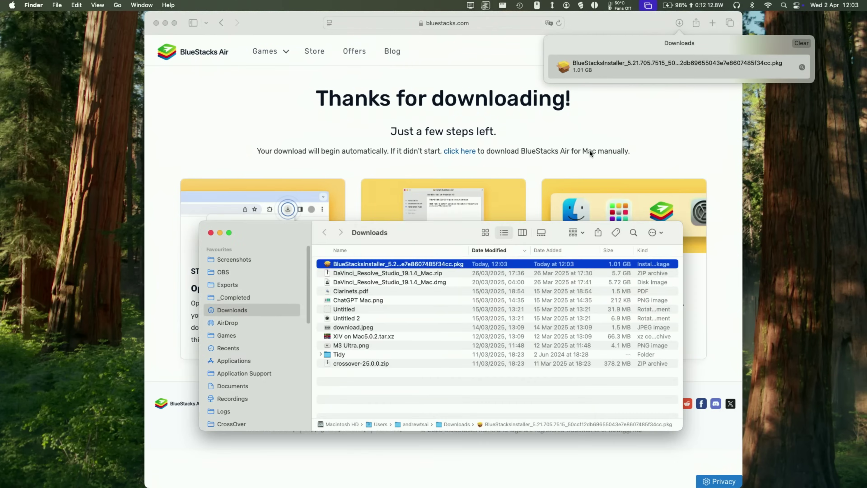
{"action": "left_click", "coordinate": [439, 263]}
Open the BlueStacks installer package, close the Downloads window, hide Safari, and start the standard installation
{"action": "double_click", "coordinate": [467, 262]}
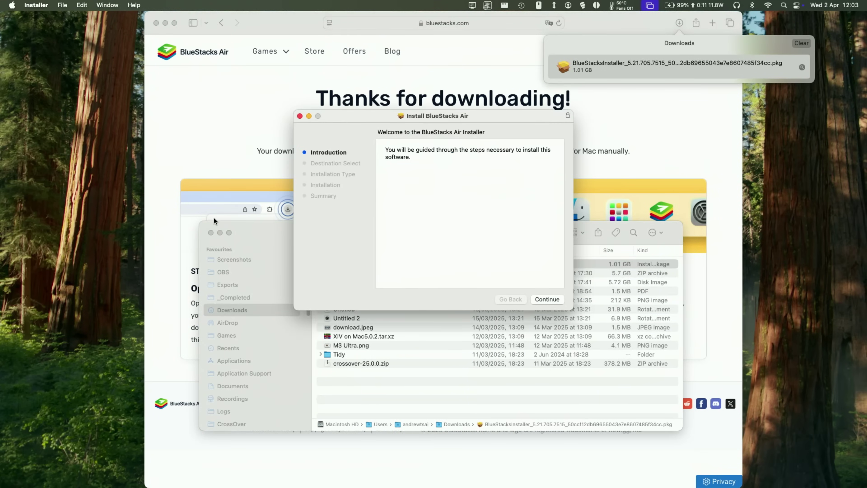
{"action": "left_click", "coordinate": [208, 232]}
{"action": "key", "text": "super+alt+h"}
{"action": "left_click", "coordinate": [539, 300]}
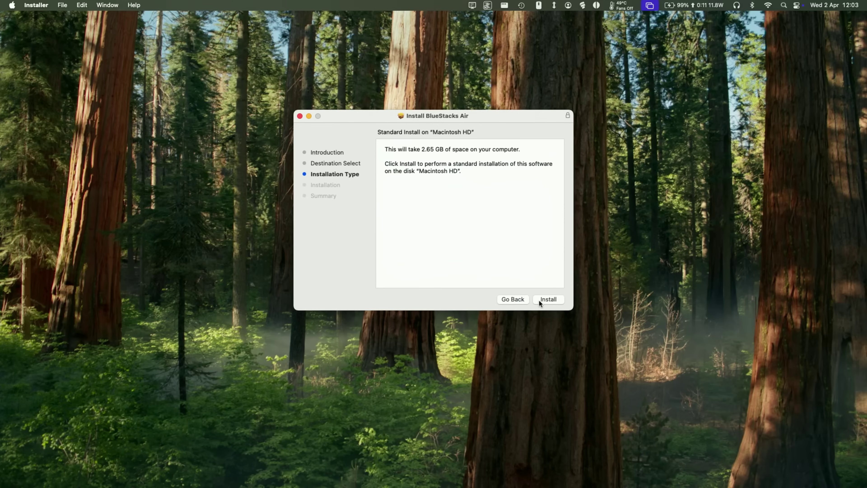
{"action": "left_click", "coordinate": [539, 299]}
Authorise the installation with the account password and close the installer once it succeeds
{"action": "left_click", "coordinate": [463, 195]}
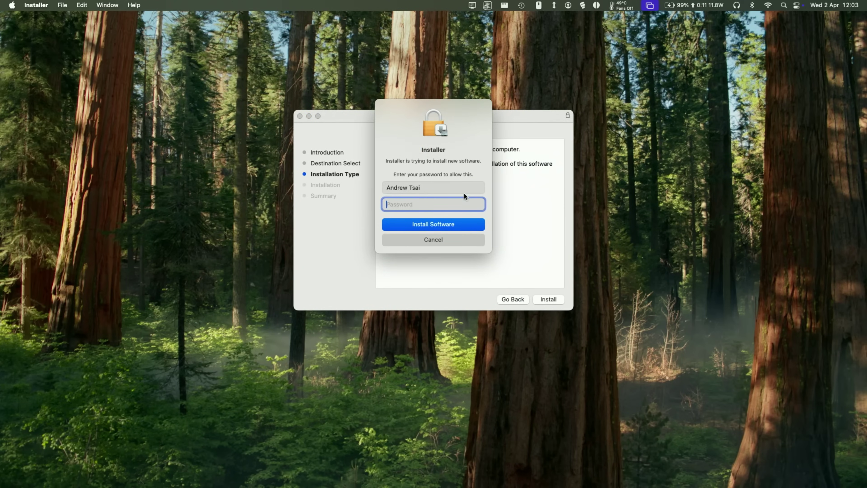
{"action": "type", "text": "•••••"}
{"action": "key", "text": "Return"}
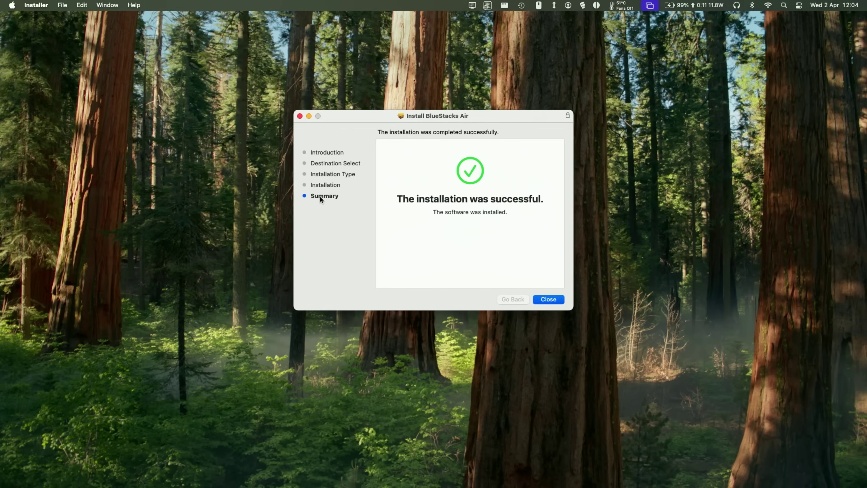
{"action": "left_click", "coordinate": [541, 300]}
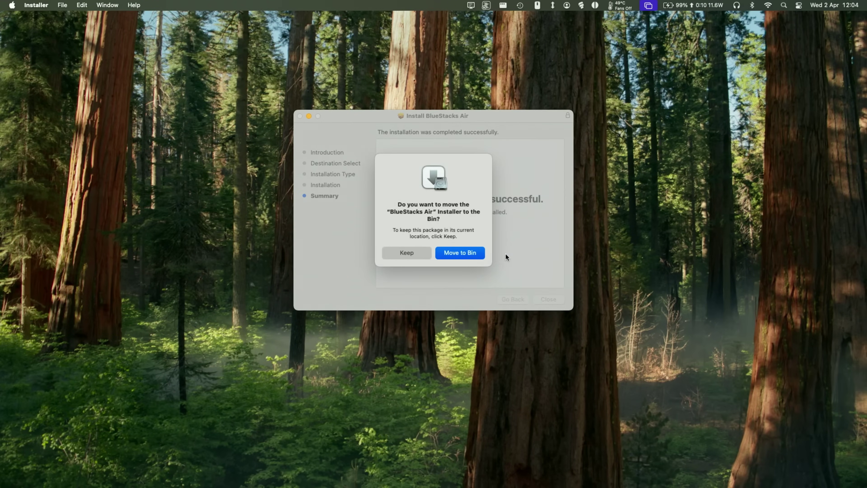
Dismiss the Bin prompt and launch BlueStacks from the Applications folder on Macintosh HD
{"action": "left_click", "coordinate": [423, 256]}
{"action": "left_click", "coordinate": [29, 476]}
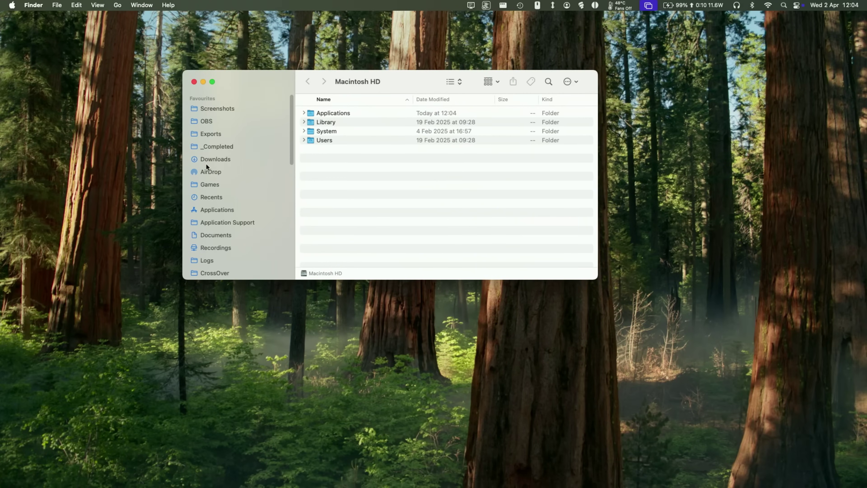
{"action": "left_click", "coordinate": [217, 209]}
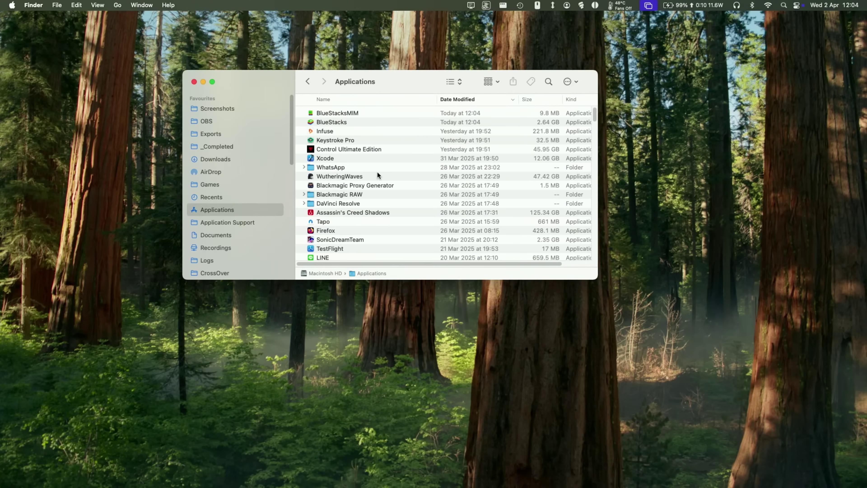
{"action": "left_click", "coordinate": [364, 112]}
{"action": "left_click", "coordinate": [390, 122]}
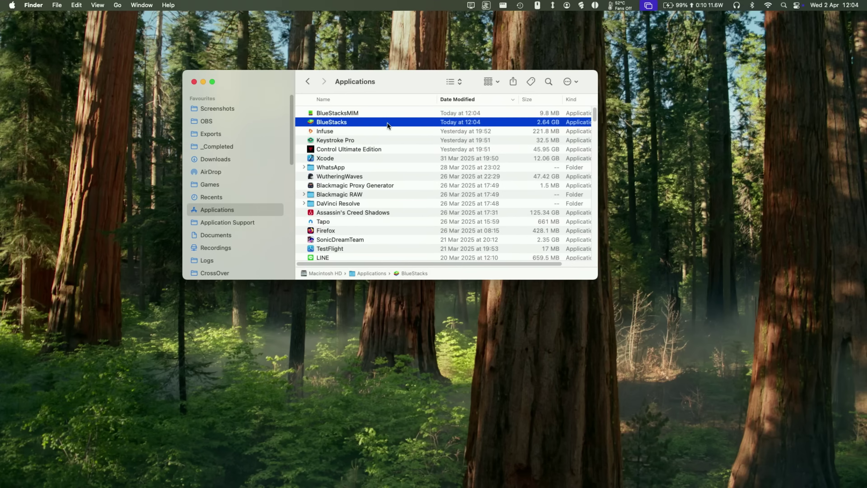
{"action": "left_click_drag", "start_coordinate": [595, 277], "coordinate": [691, 305]}
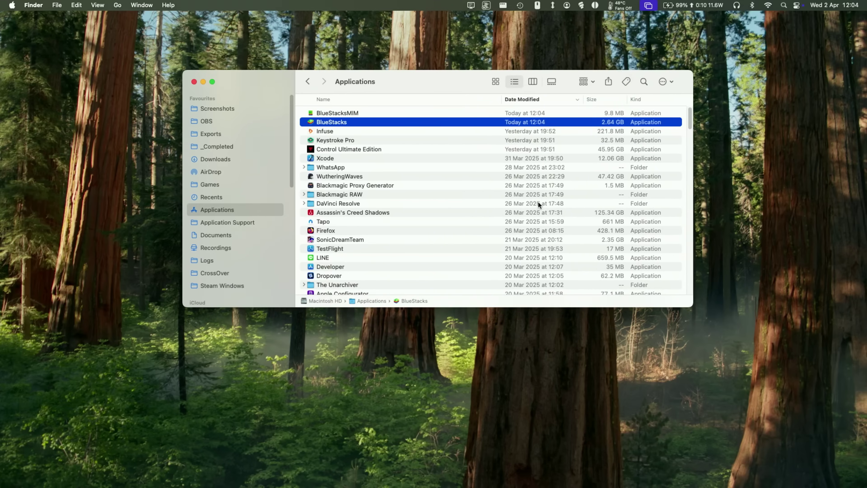
{"action": "double_click", "coordinate": [351, 122]}
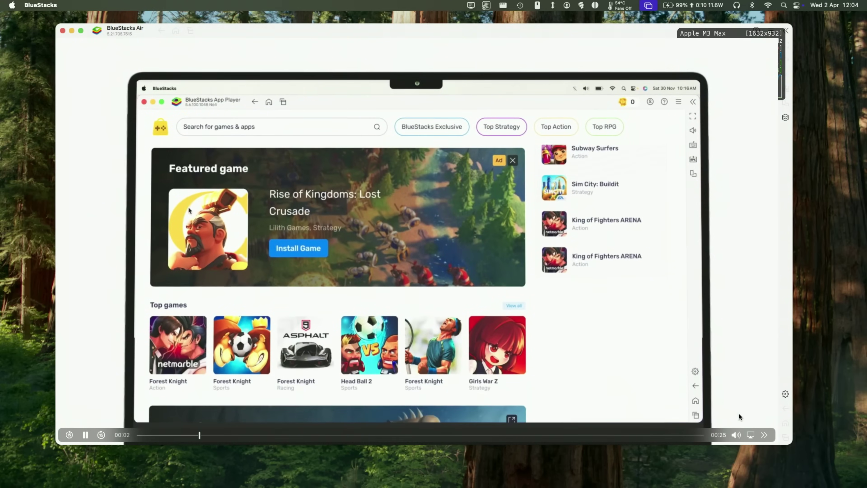
Skip the intro video, move the BlueStacks Air window right, and launch Chrome from System apps
{"action": "left_click", "coordinate": [761, 434]}
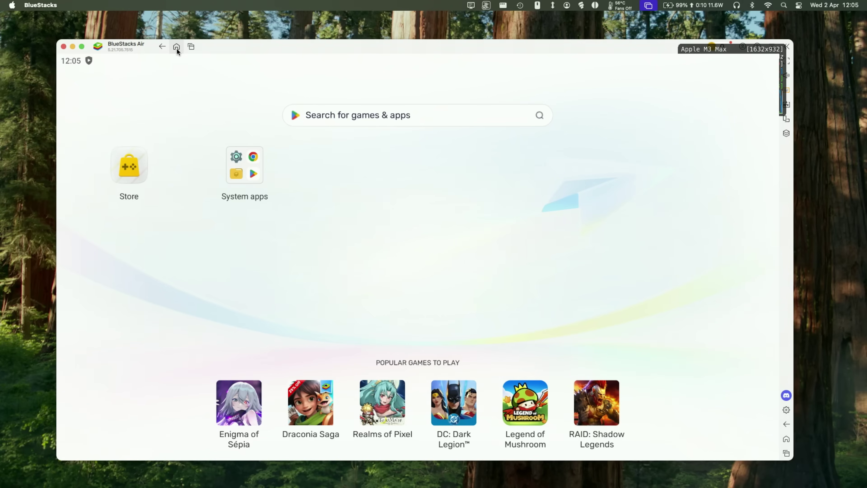
{"action": "left_click_drag", "start_coordinate": [269, 44], "coordinate": [355, 77]}
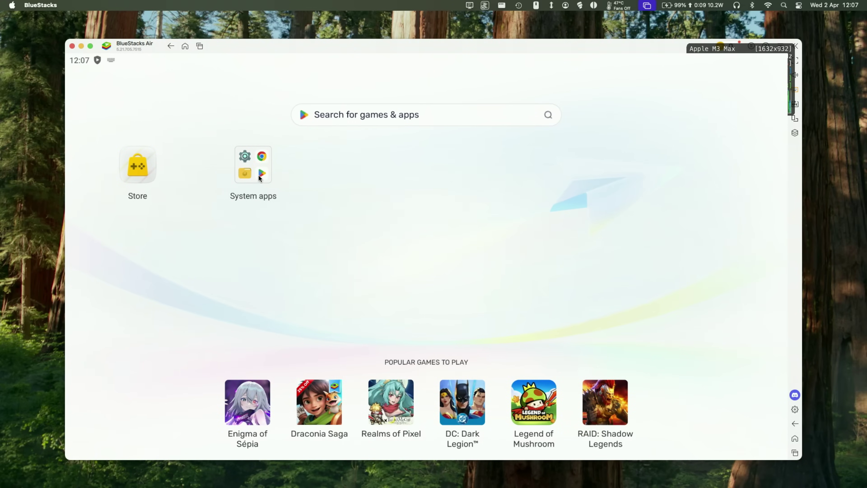
{"action": "left_click", "coordinate": [260, 171]}
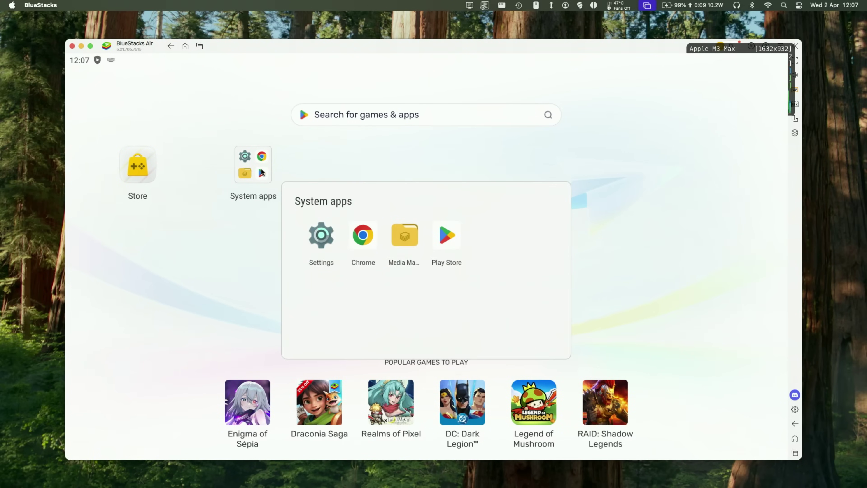
{"action": "left_click", "coordinate": [363, 236]}
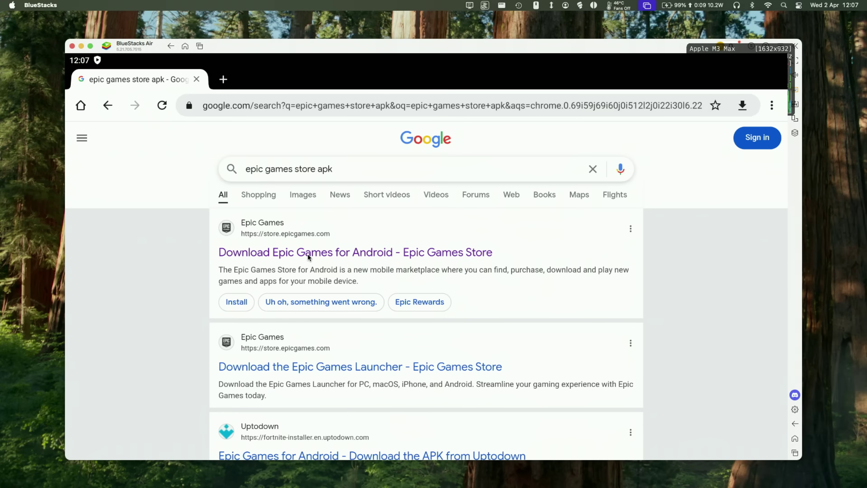
Download EpicGamesStore-0.5.7.apk from epicgames.com, install the Epic Games app, and return home
{"action": "left_click", "coordinate": [355, 252]}
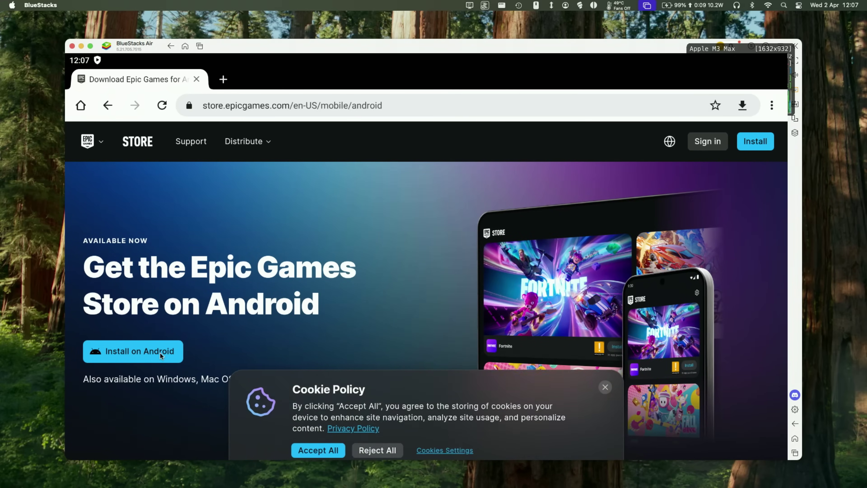
{"action": "left_click", "coordinate": [166, 346]}
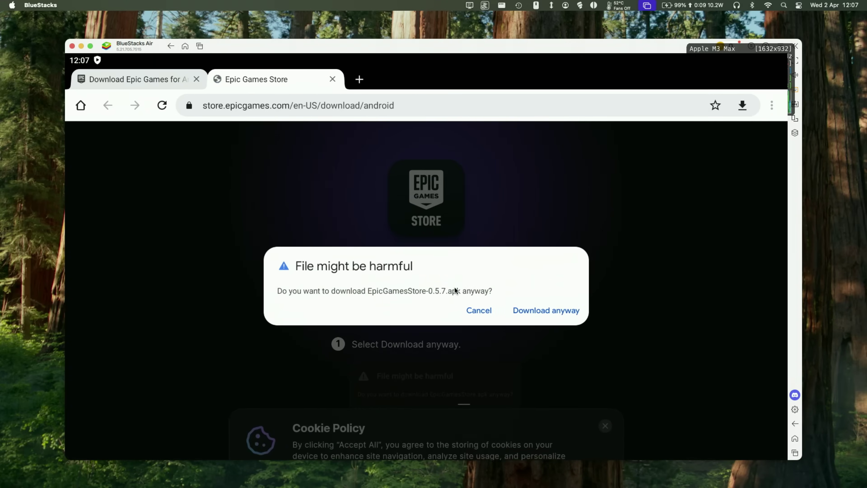
{"action": "left_click", "coordinate": [522, 312]}
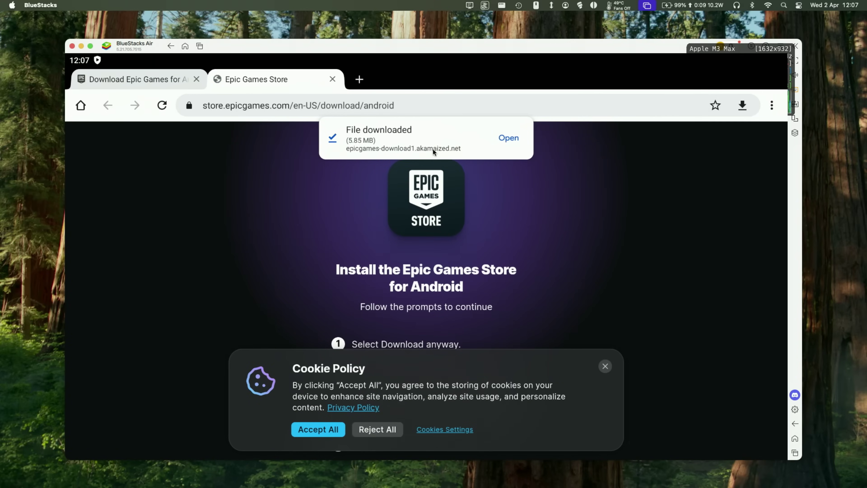
{"action": "left_click", "coordinate": [508, 137]}
{"action": "left_click", "coordinate": [556, 296]}
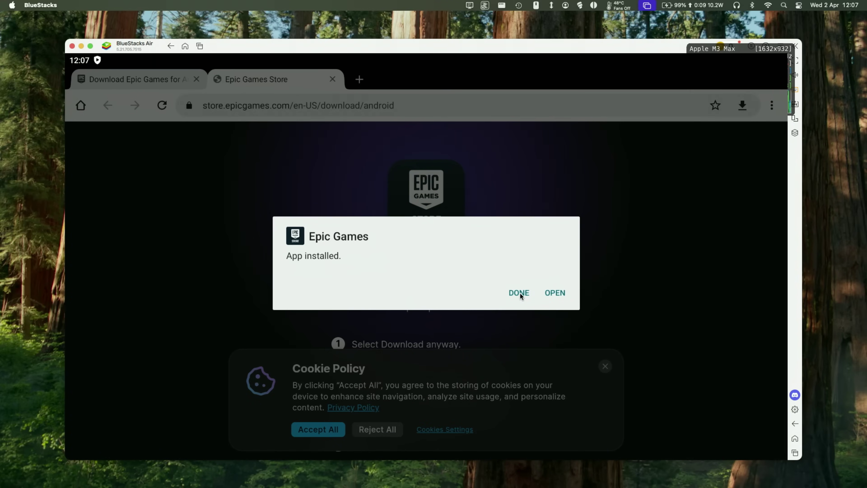
{"action": "left_click", "coordinate": [519, 293]}
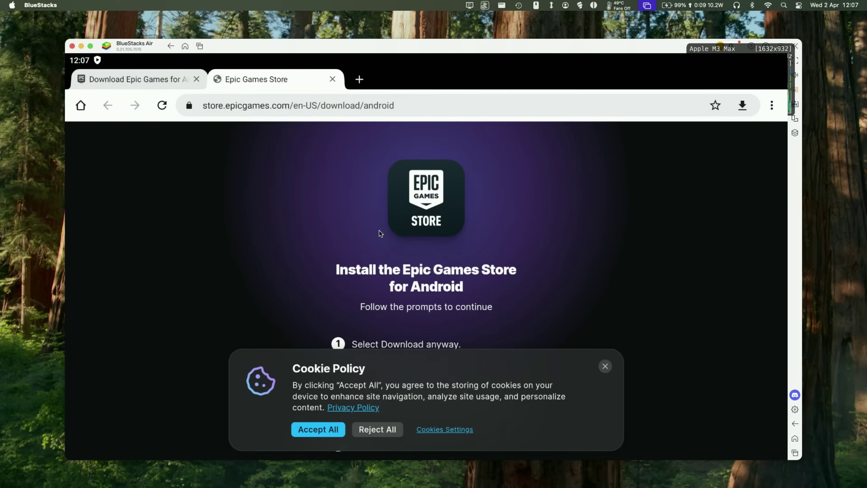
{"action": "left_click", "coordinate": [185, 47]}
Launch Epic Games, begin setup, and sign in with the existing Epic account's e-mail
{"action": "left_click", "coordinate": [373, 168]}
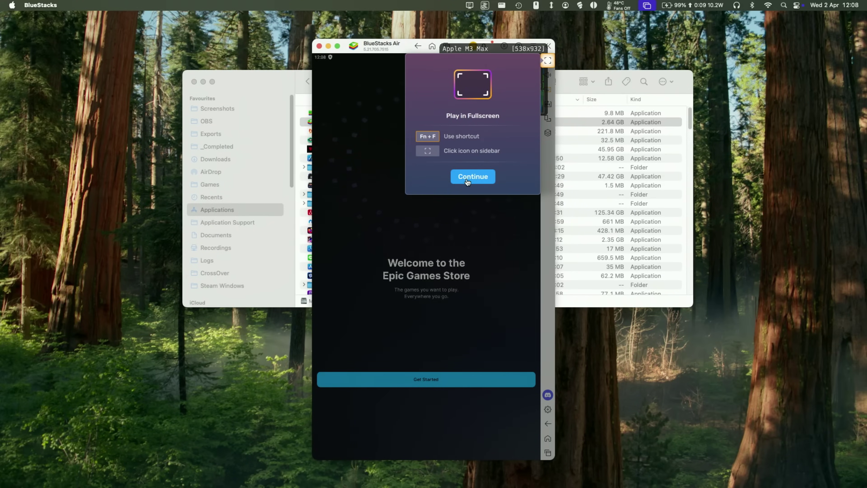
{"action": "left_click", "coordinate": [473, 178]}
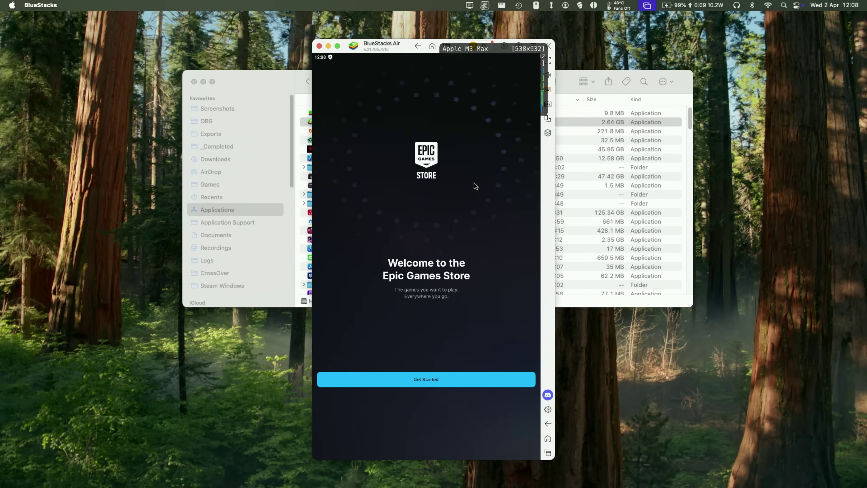
{"action": "left_click", "coordinate": [421, 385]}
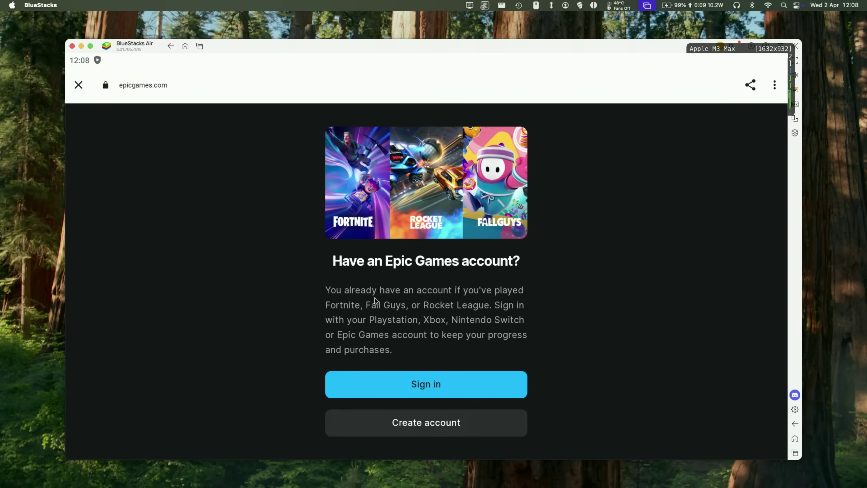
{"action": "left_click", "coordinate": [421, 390]}
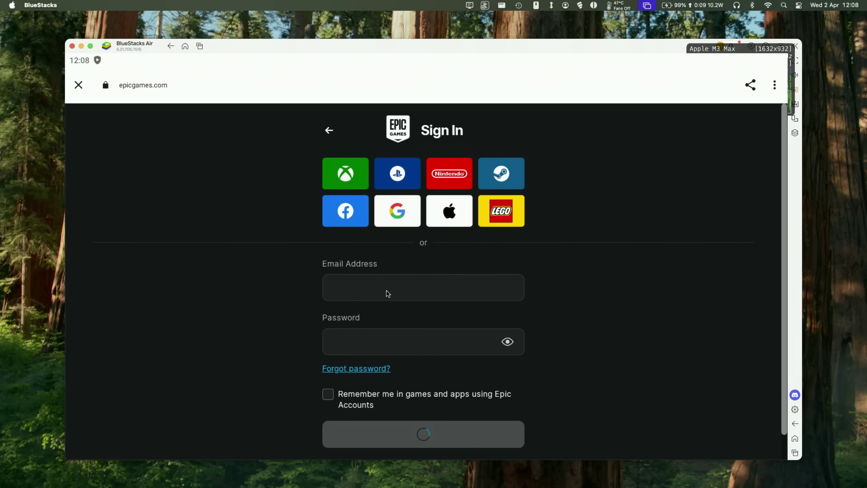
{"action": "left_click", "coordinate": [388, 293]}
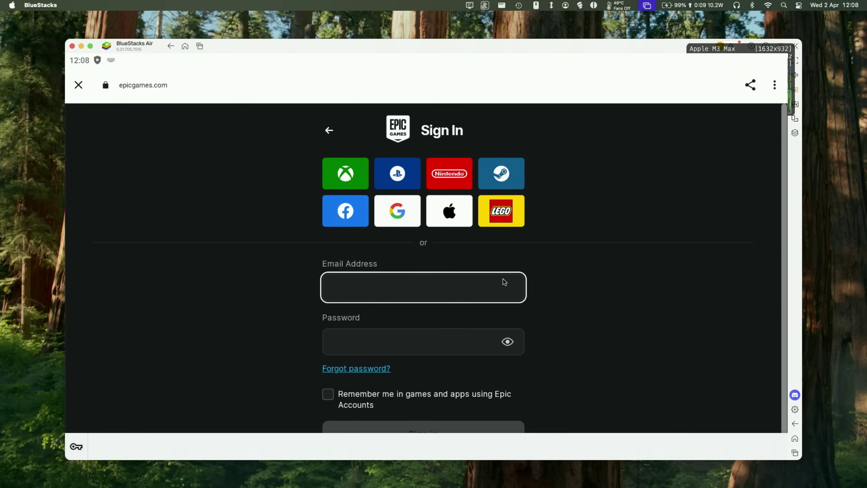
{"action": "left_click", "coordinate": [384, 357]}
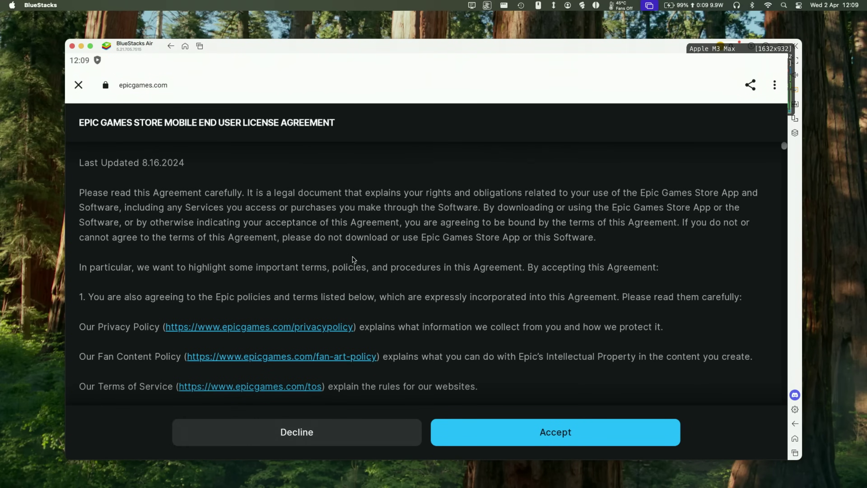
Accept the store's end user licence agreement and confirm the account to finish signing in
{"action": "scroll", "coordinate": [499, 436], "scroll_direction": "down", "scroll_amount": 15}
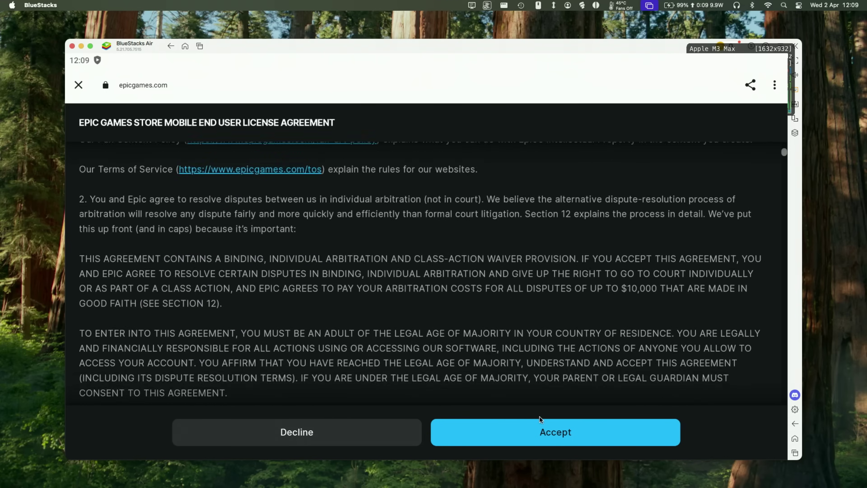
{"action": "left_click", "coordinate": [556, 433]}
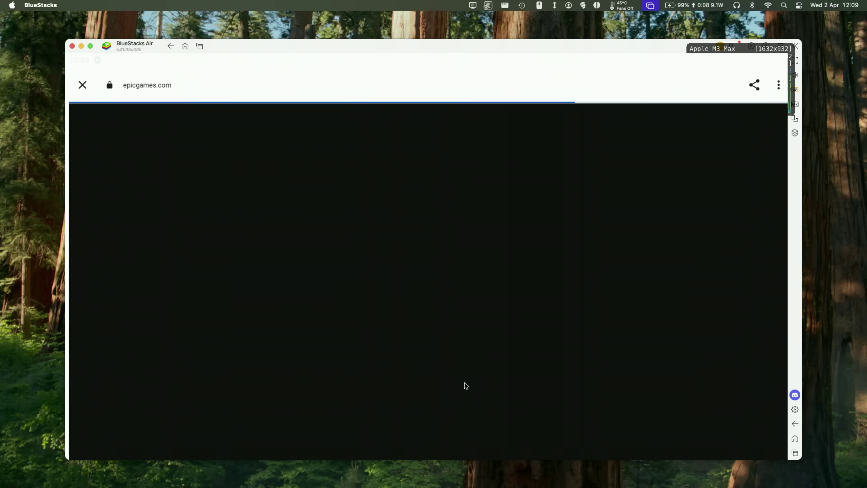
{"action": "left_click", "coordinate": [410, 362]}
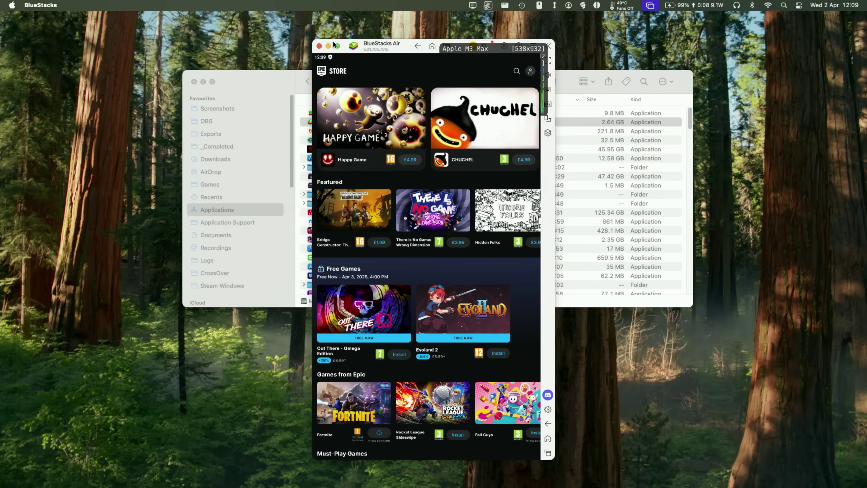
Switch the emulator to full screen and open Fortnite from the Games from Epic row
{"action": "left_click", "coordinate": [338, 46]}
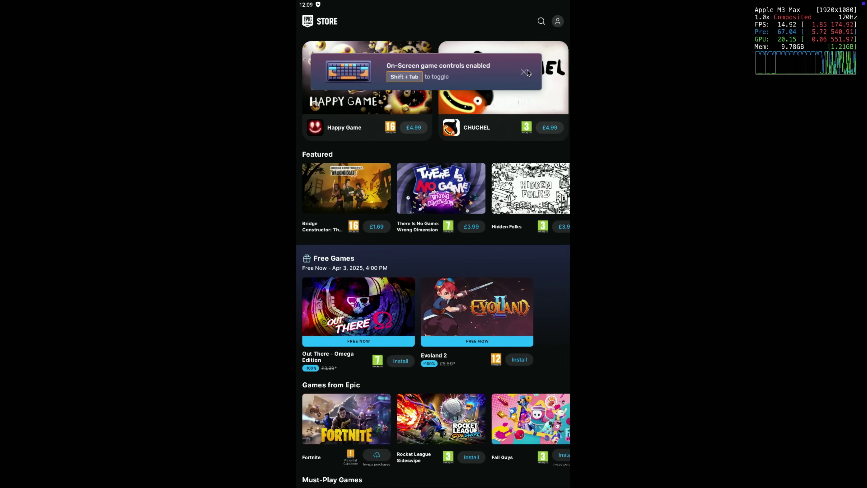
{"action": "left_click", "coordinate": [526, 72]}
{"action": "scroll", "coordinate": [345, 320], "scroll_direction": "down", "scroll_amount": 10}
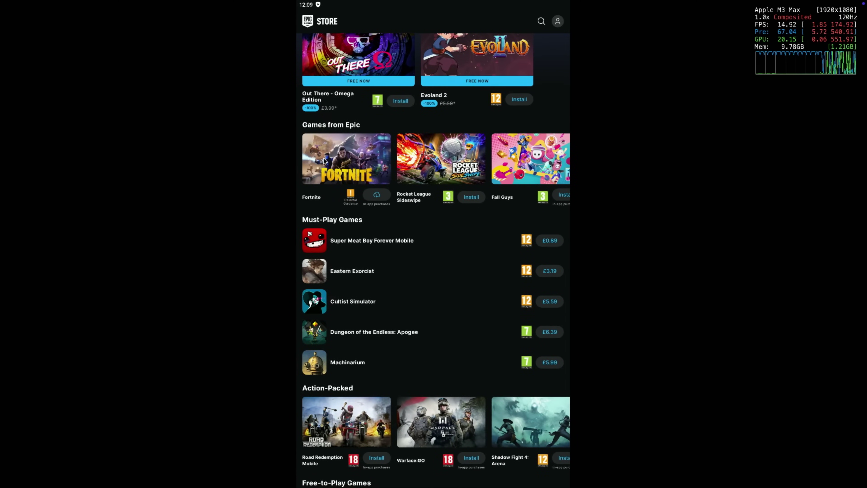
{"action": "left_click", "coordinate": [325, 162]}
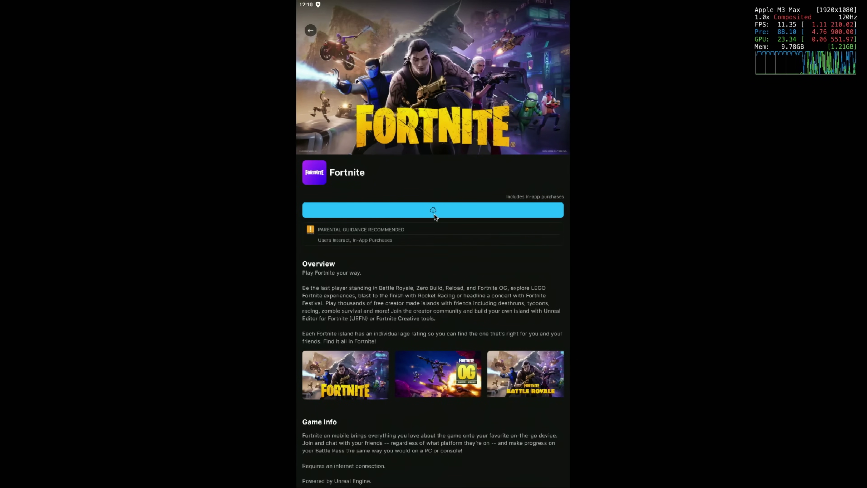
Enable Allow from this source for Epic Games, install Fortnite, and open it
{"action": "left_click", "coordinate": [434, 214]}
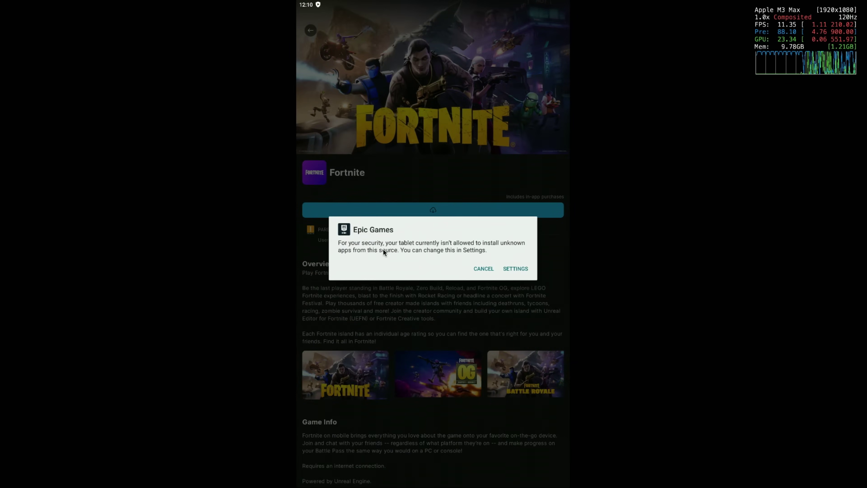
{"action": "left_click", "coordinate": [511, 267]}
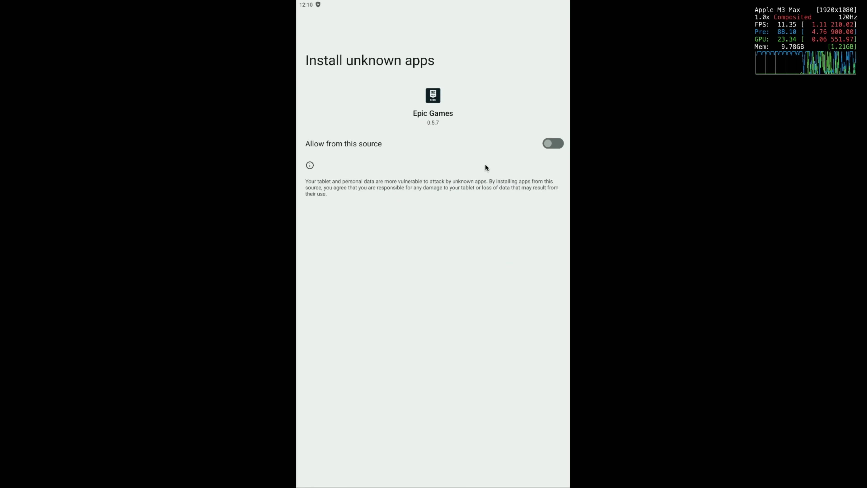
{"action": "left_click", "coordinate": [553, 143]}
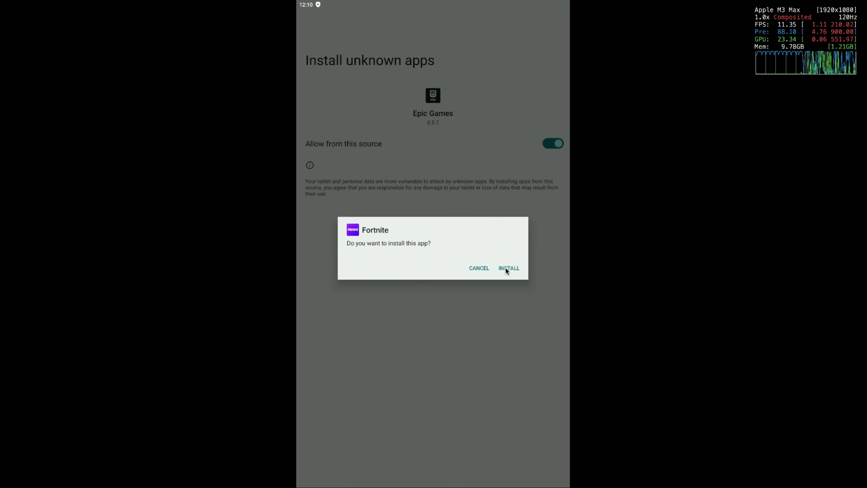
{"action": "left_click", "coordinate": [506, 268]}
{"action": "left_click", "coordinate": [509, 269]}
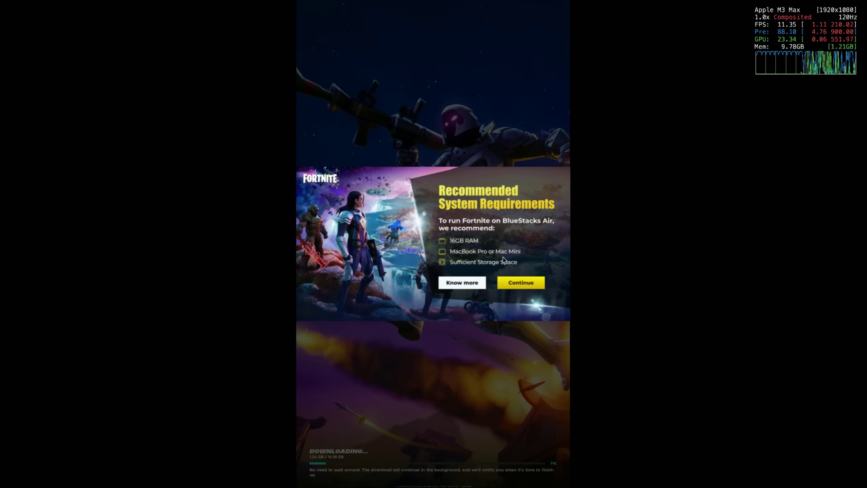
Dismiss the requirements notice, log in with Epic Games, accept the licence, choose Not Now, disable voice chat
{"action": "left_click", "coordinate": [520, 282]}
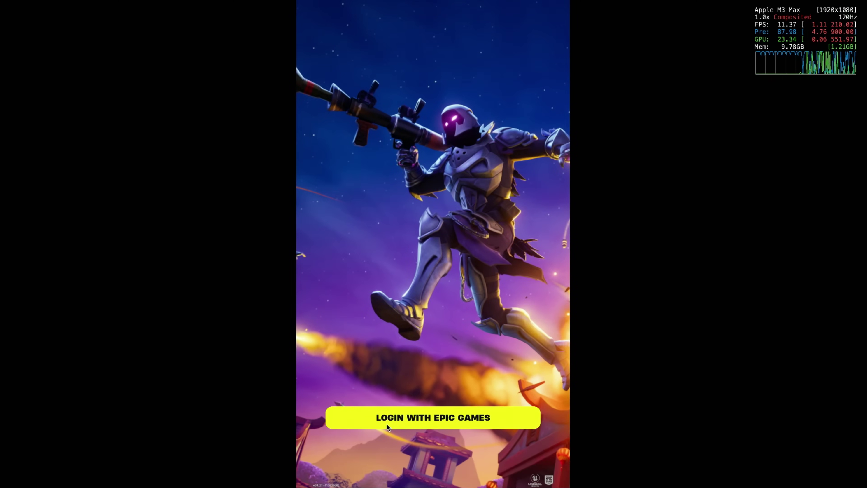
{"action": "left_click", "coordinate": [388, 422]}
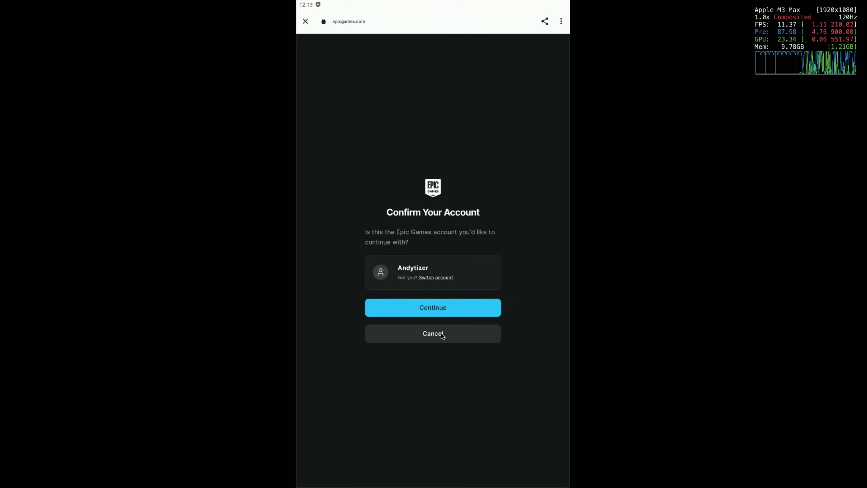
{"action": "left_click", "coordinate": [431, 308]}
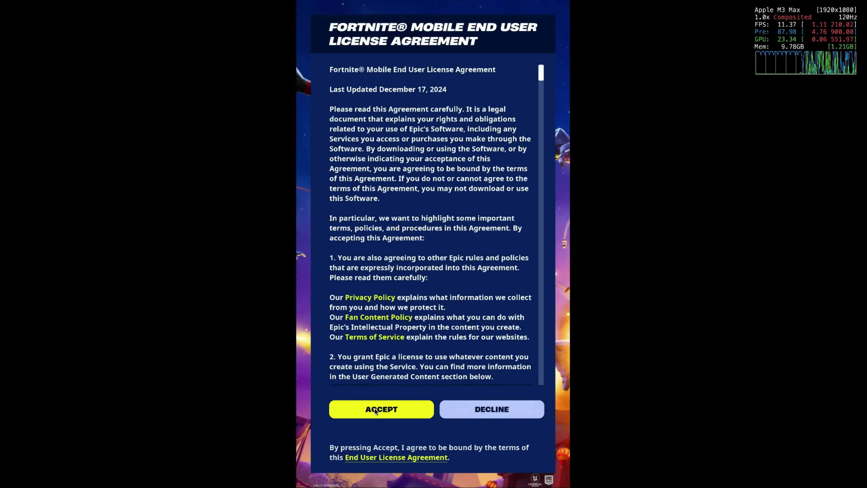
{"action": "left_click", "coordinate": [374, 414]}
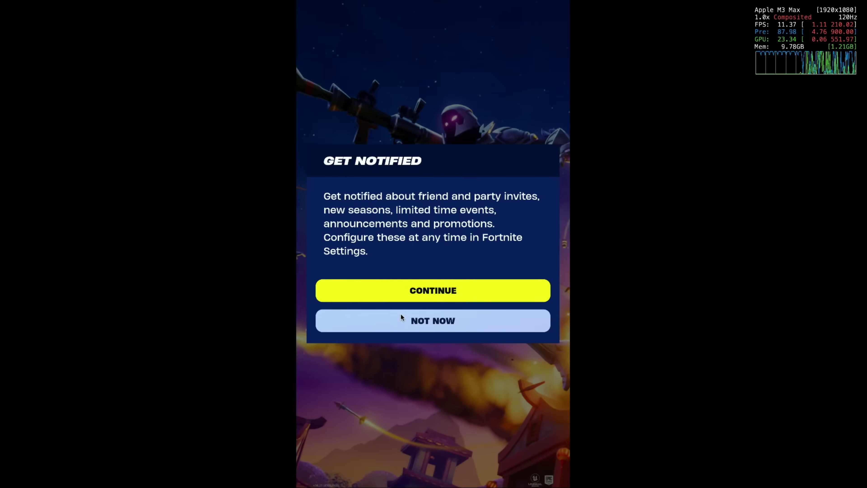
{"action": "left_click", "coordinate": [404, 324]}
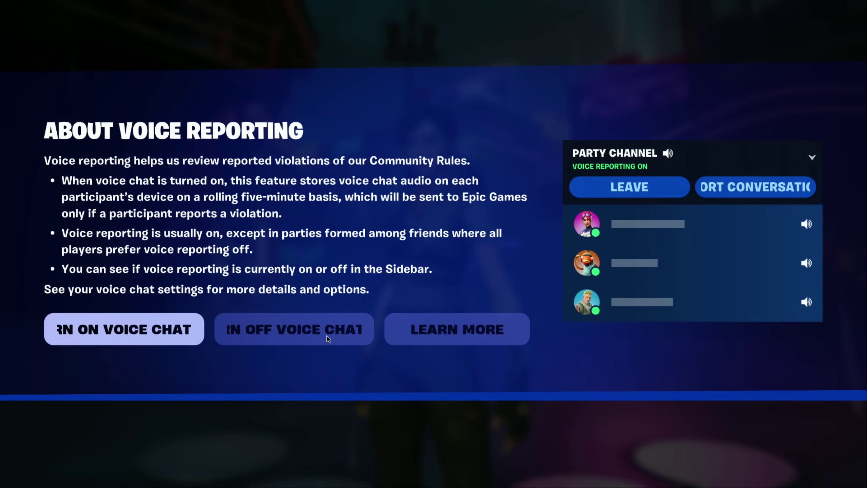
{"action": "left_click", "coordinate": [306, 329]}
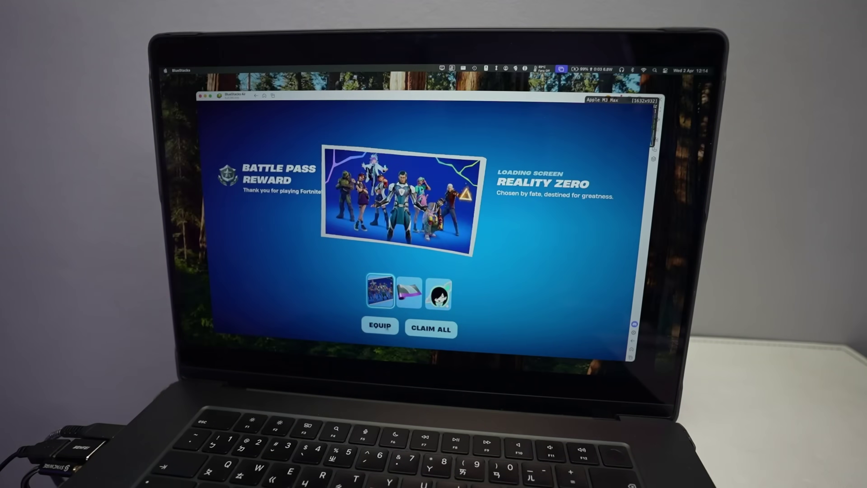
Claim all rewards, keep CPU at High (4 Cores) and memory at Extreme (12 GB), check Display
{"action": "left_click", "coordinate": [409, 330]}
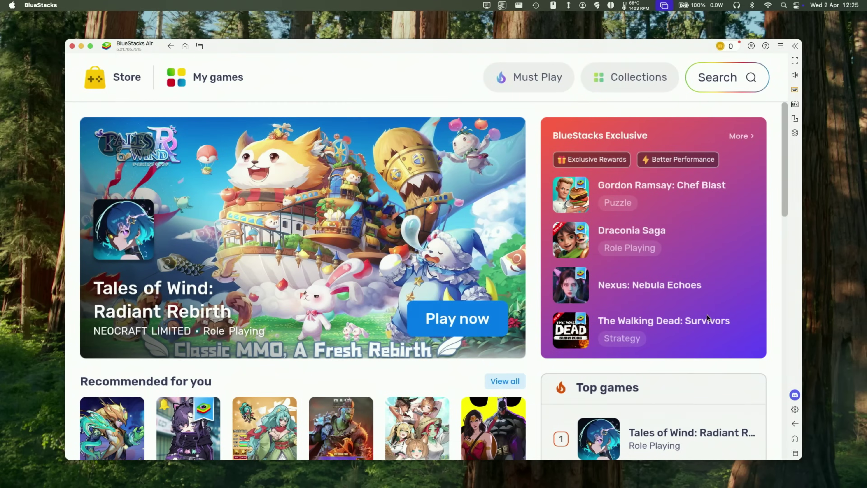
{"action": "left_click", "coordinate": [795, 409]}
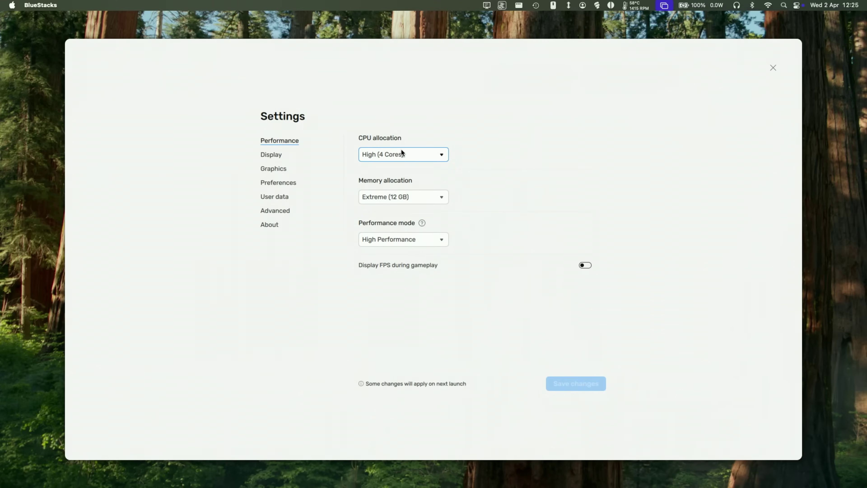
{"action": "left_click", "coordinate": [387, 155]}
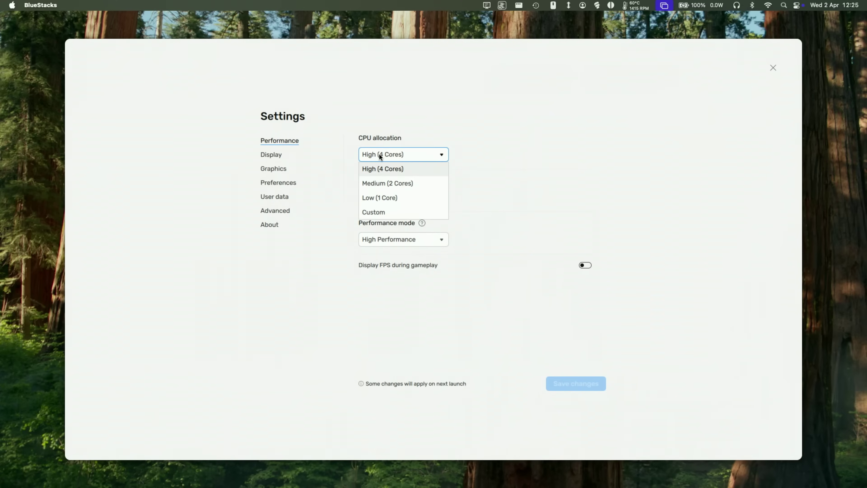
{"action": "left_click", "coordinate": [417, 167]}
{"action": "left_click", "coordinate": [381, 201]}
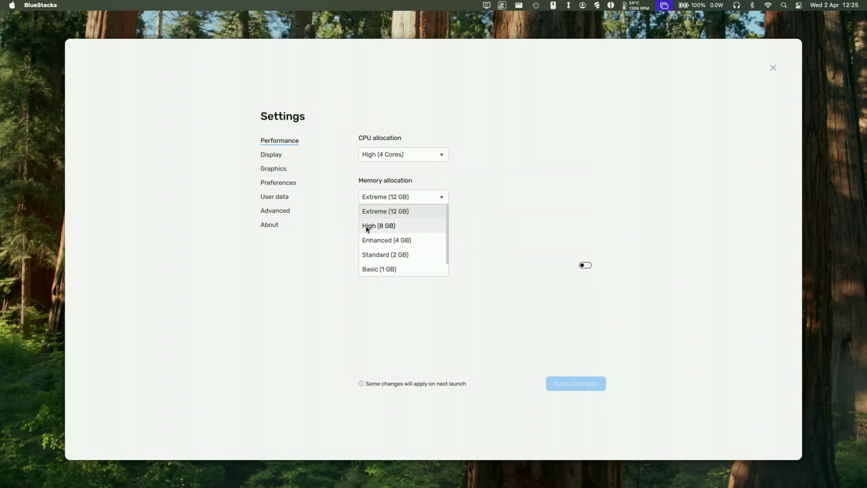
{"action": "left_click", "coordinate": [427, 204]}
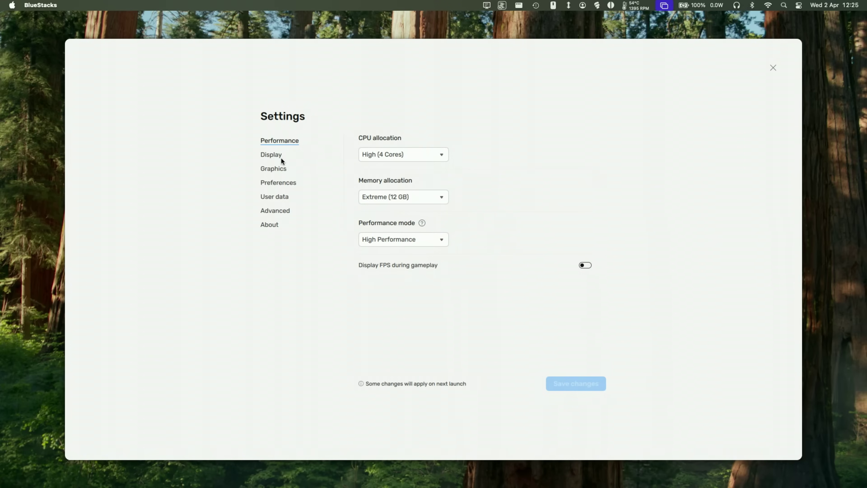
{"action": "left_click", "coordinate": [273, 155]}
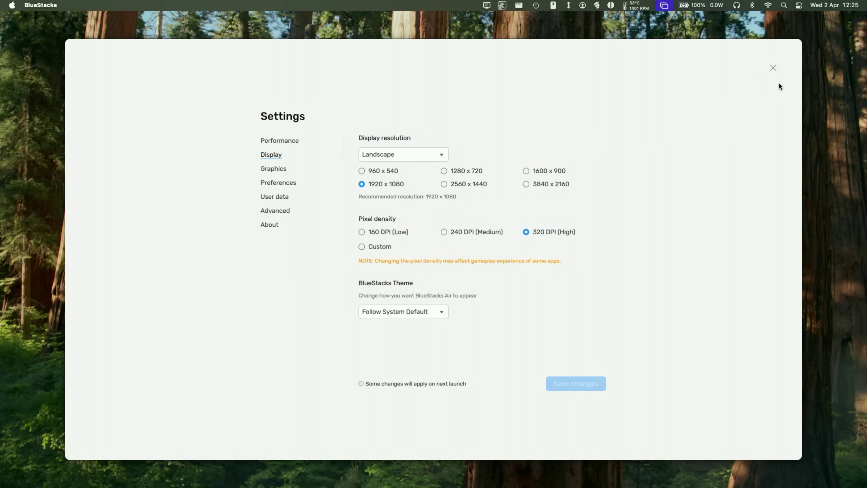
{"action": "left_click", "coordinate": [773, 67]}
Launch Fortnite and dismiss the Battle Royale mode options
{"action": "left_click", "coordinate": [496, 163]}
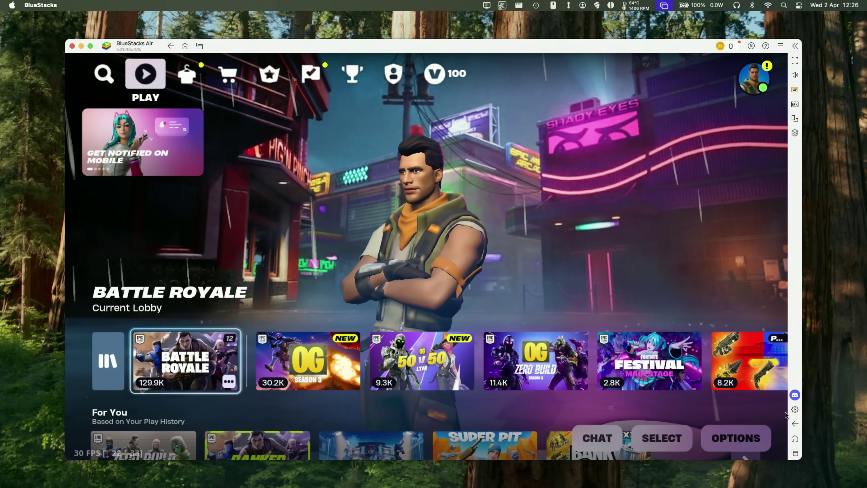
{"action": "left_click", "coordinate": [720, 425]}
{"action": "left_click", "coordinate": [720, 425]}
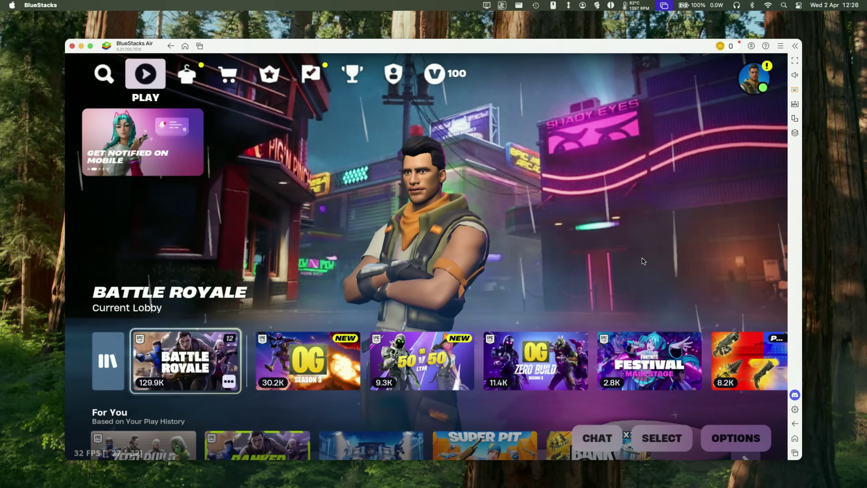
Drop the graphics Quality Preset three steps from Epic to Low, apply it, and return to the lobby
{"action": "left_click", "coordinate": [747, 82]}
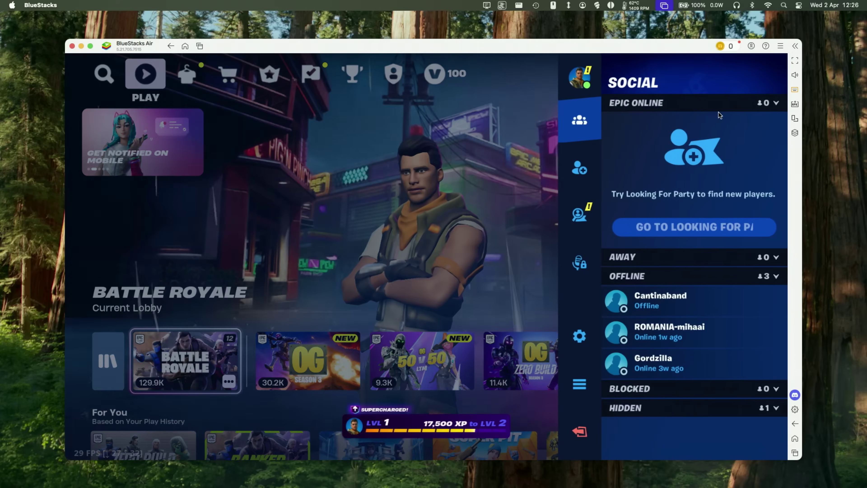
{"action": "left_click", "coordinate": [575, 335]}
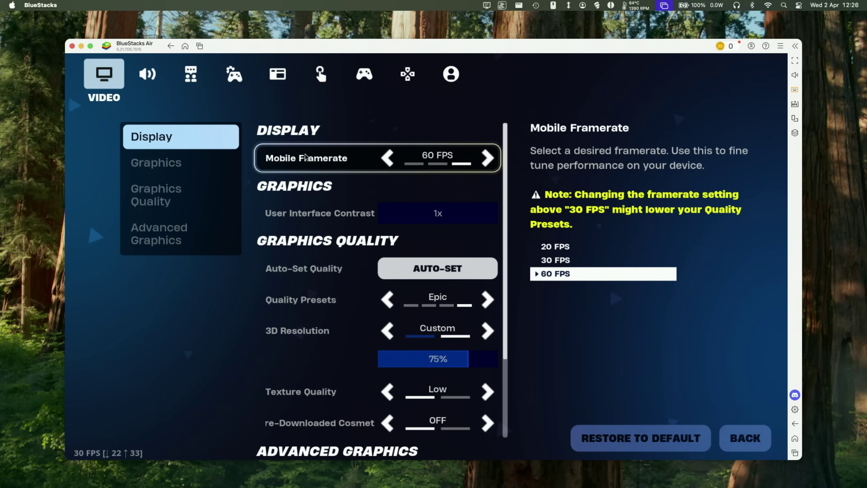
{"action": "left_click", "coordinate": [387, 299]}
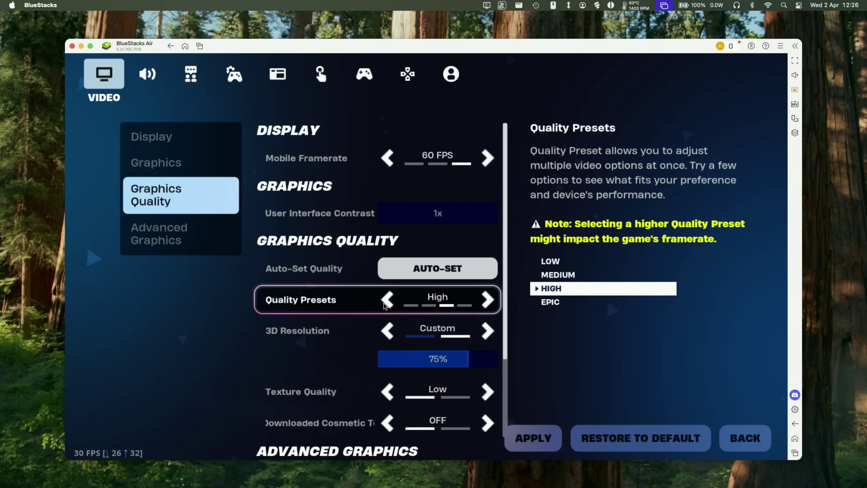
{"action": "left_click", "coordinate": [387, 299]}
{"action": "left_click", "coordinate": [387, 299]}
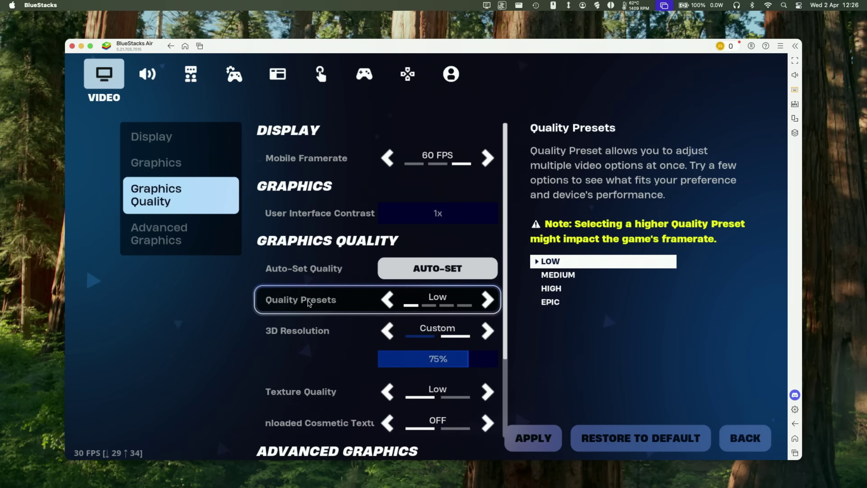
{"action": "left_click", "coordinate": [525, 448]}
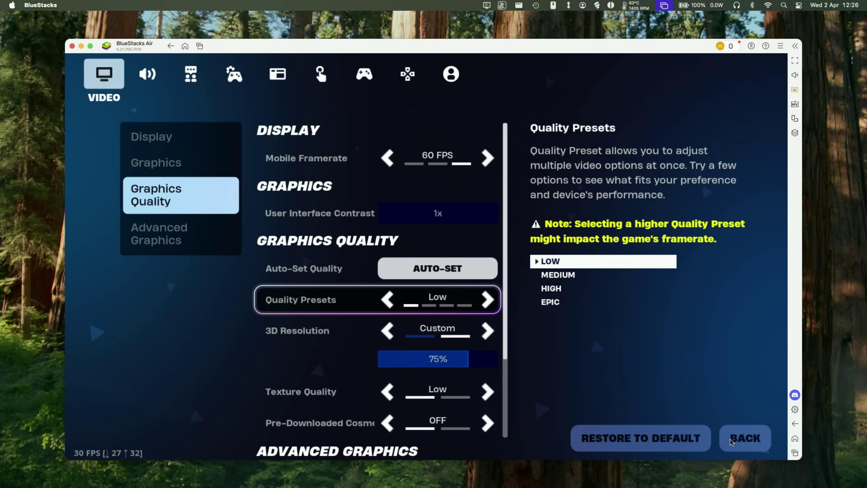
{"action": "left_click", "coordinate": [747, 442]}
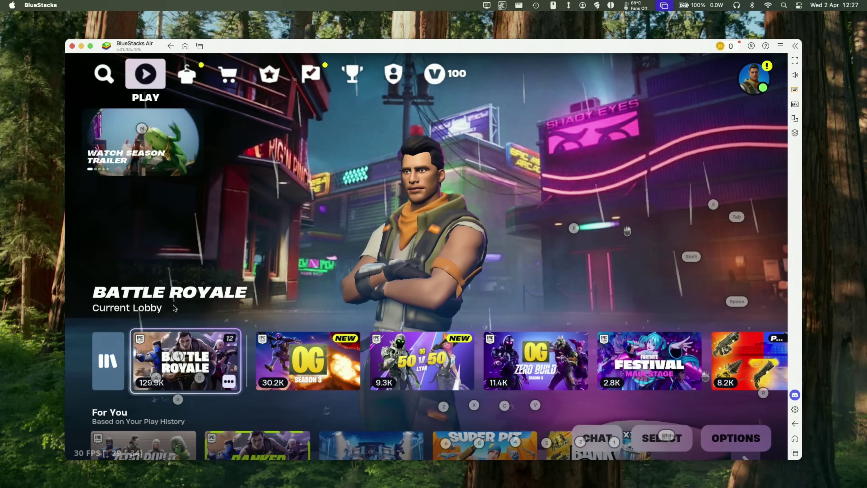
Start a Battle Royale match, run the character with W+A and S, and switch to touch controls
{"action": "left_click", "coordinate": [234, 340]}
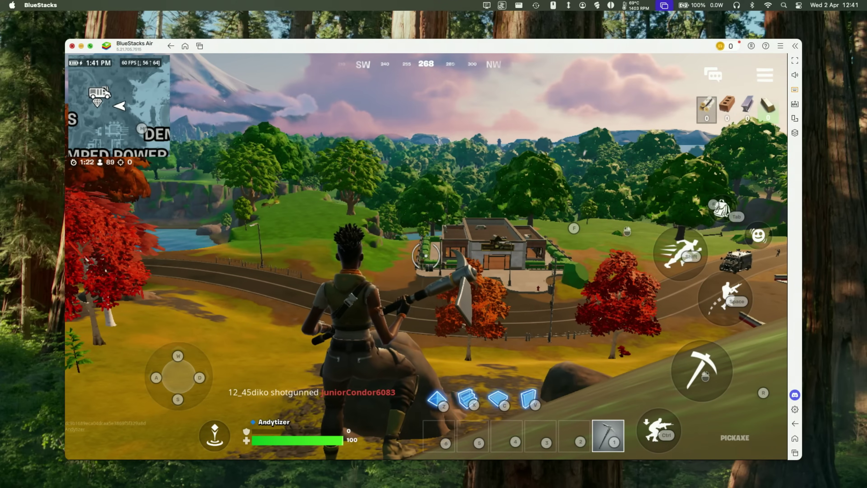
{"action": "key", "text": "w+a"}
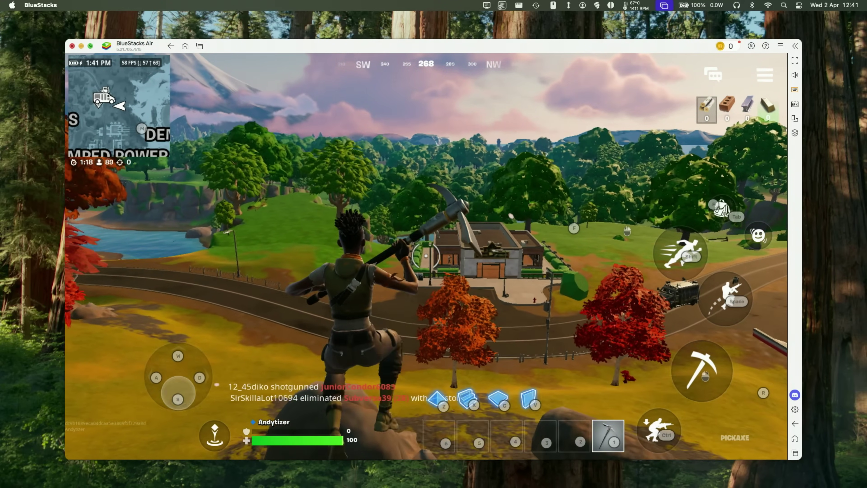
{"action": "key", "text": "s"}
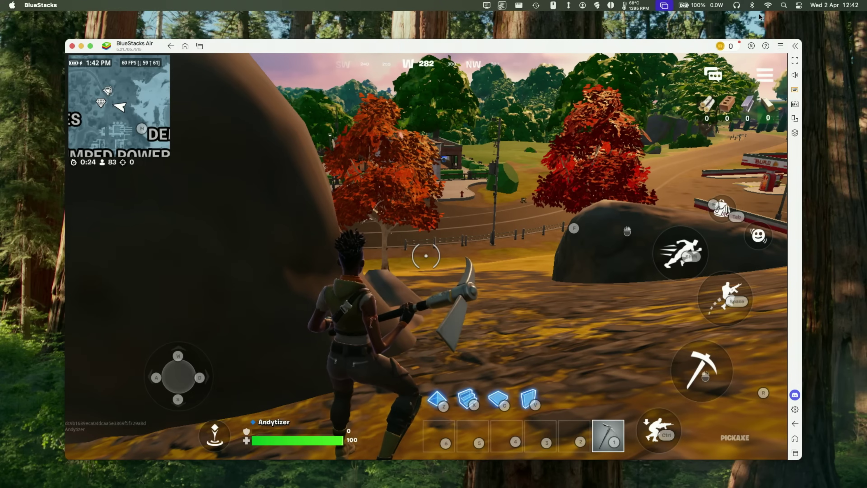
{"action": "left_click", "coordinate": [752, 5]}
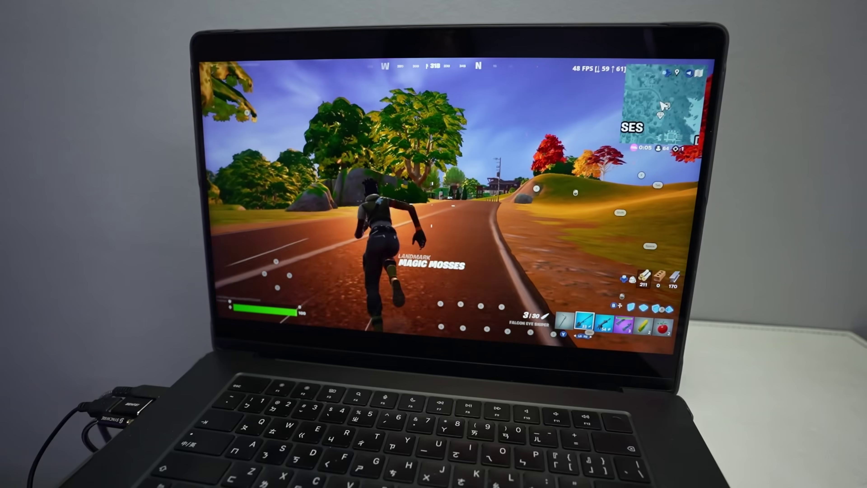
{"action": "key", "text": "alt"}
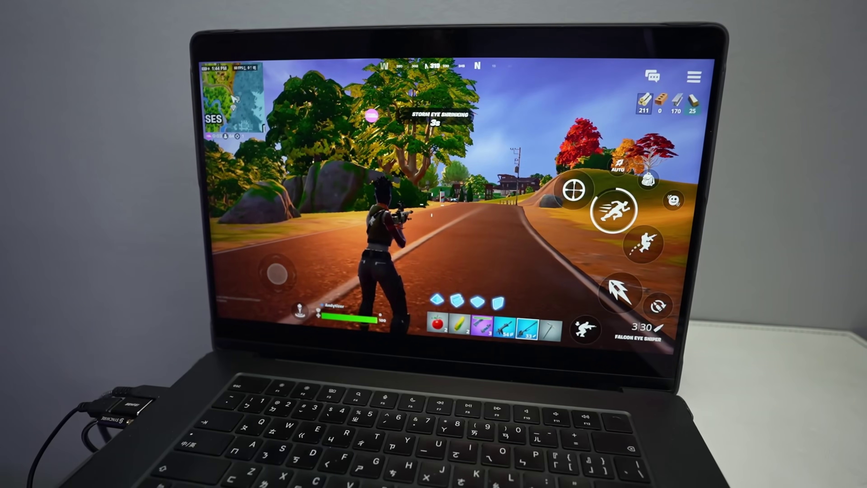